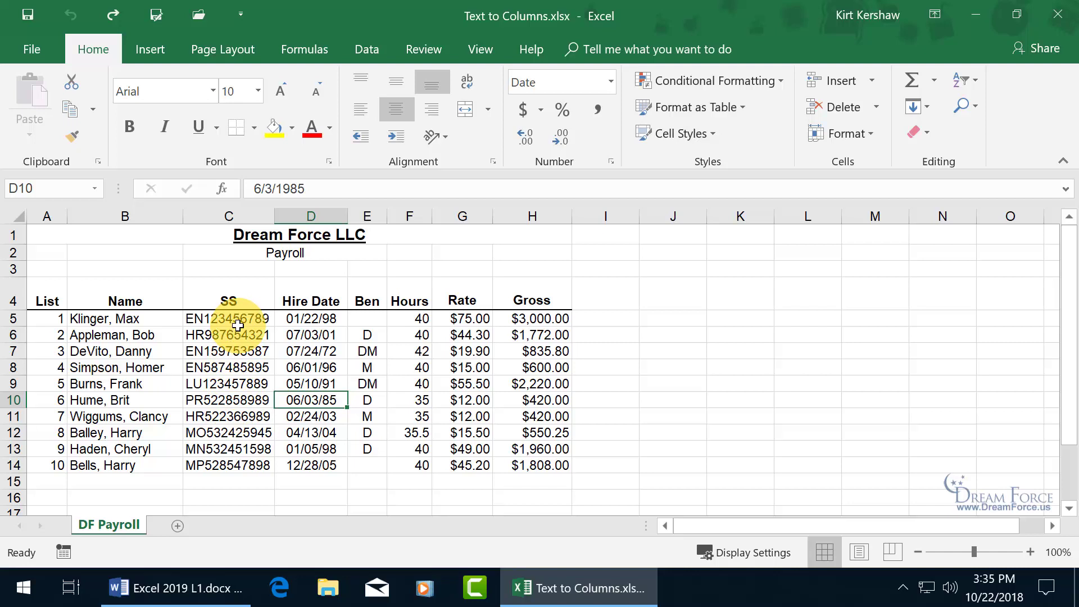
Step: Insert a blank column C between Name and SS from the column header's menu
right_click(241, 214)
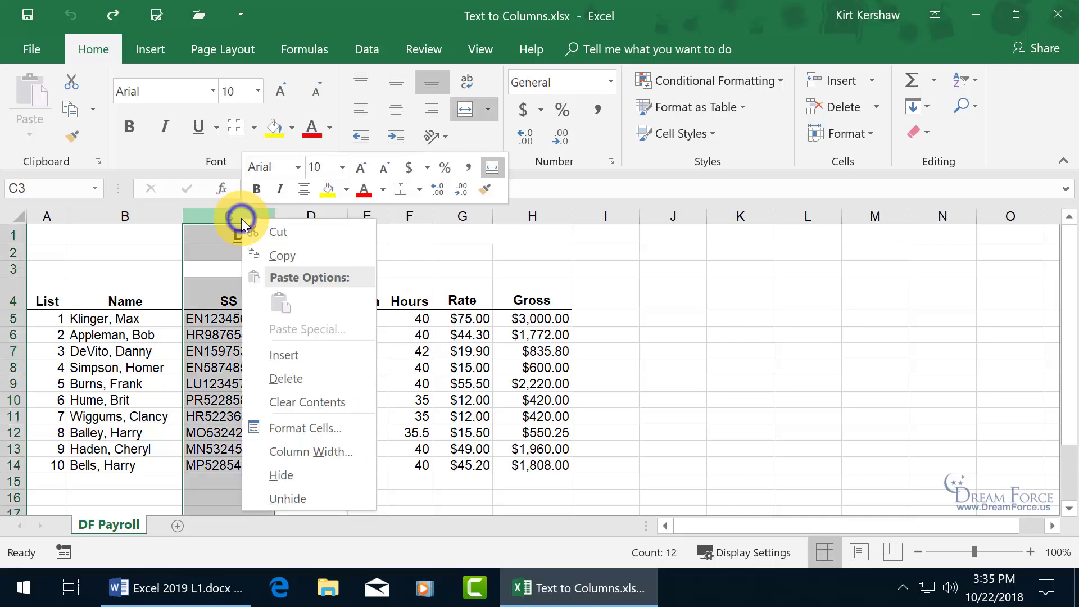
left_click(283, 353)
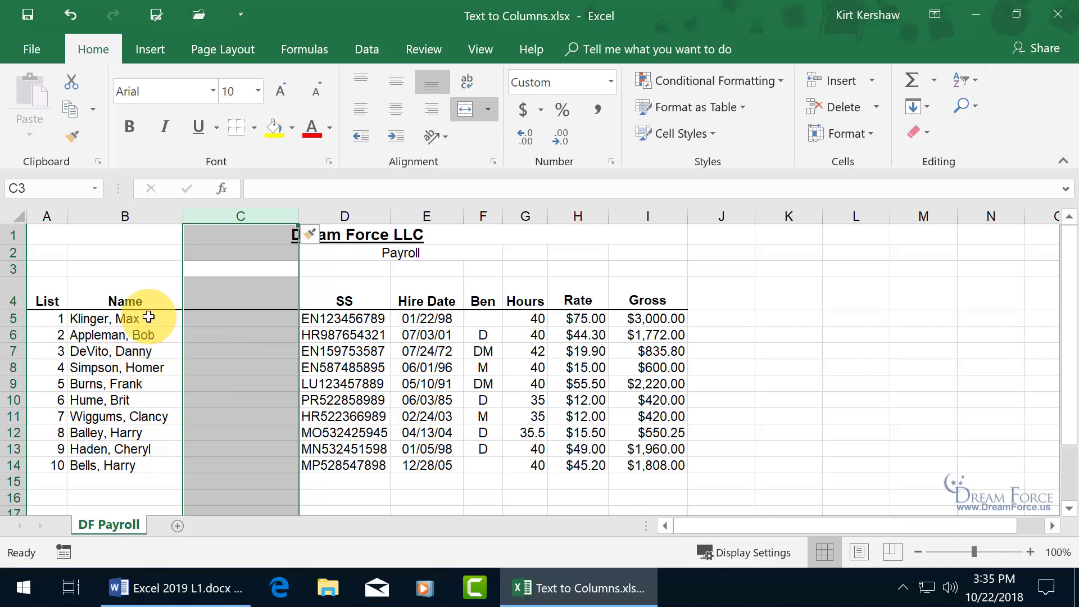
Step: Select the ten employee names in B5:B14 and switch to the Data ribbon
left_click_drag(141, 319, 140, 466)
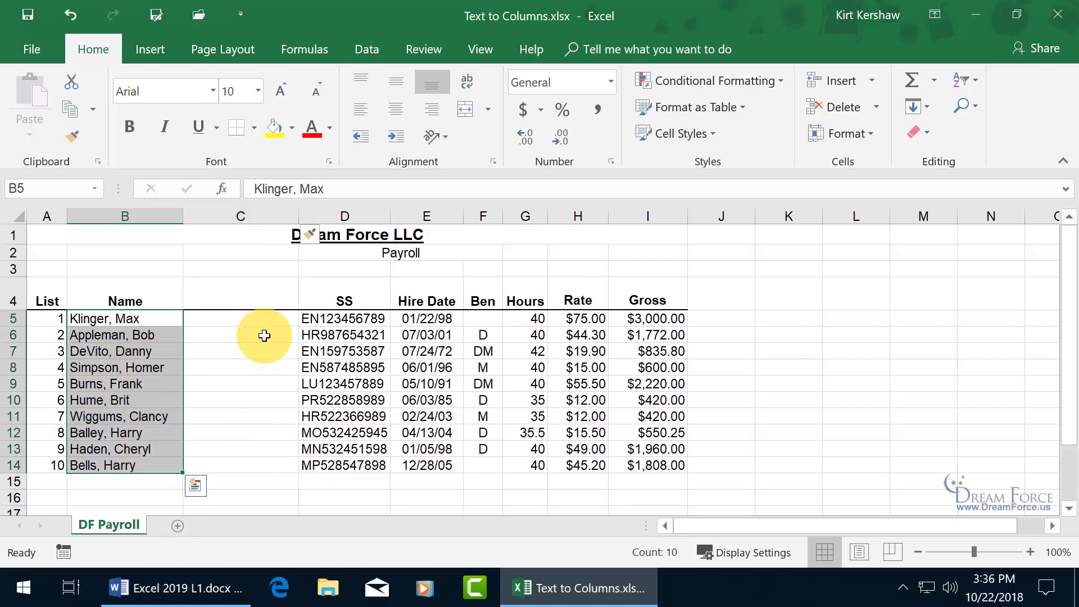
left_click(368, 48)
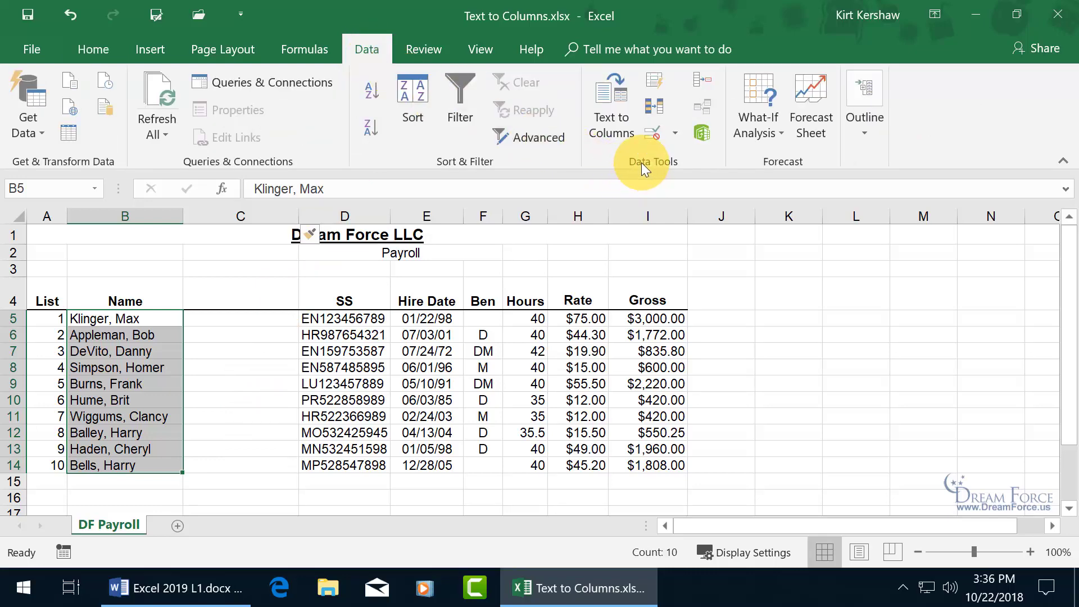
Step: Start Text to Columns on the names with the Fixed width data type
left_click(618, 132)
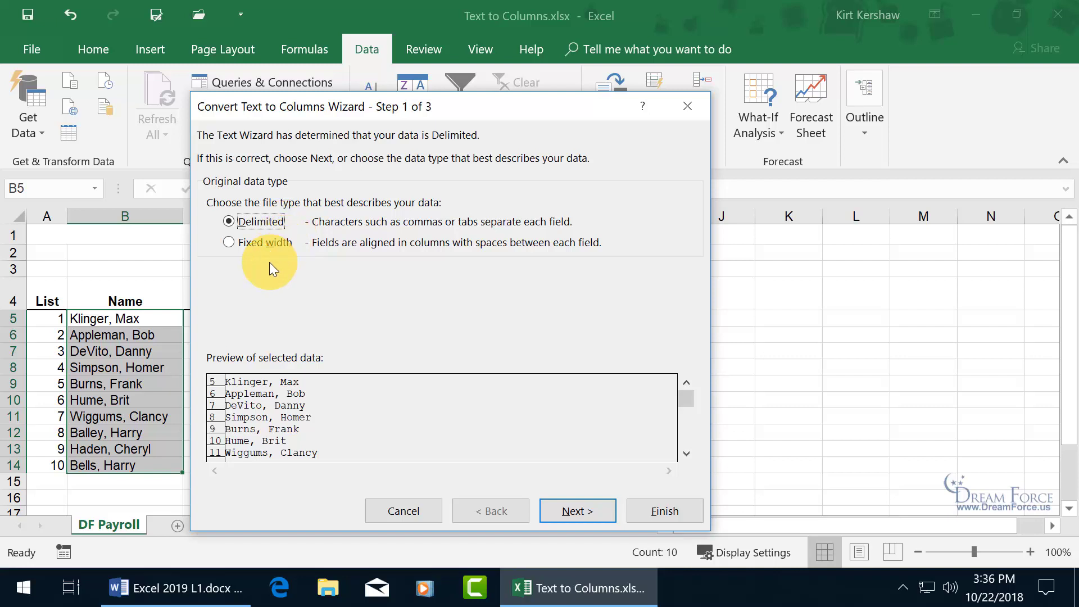
left_click(228, 242)
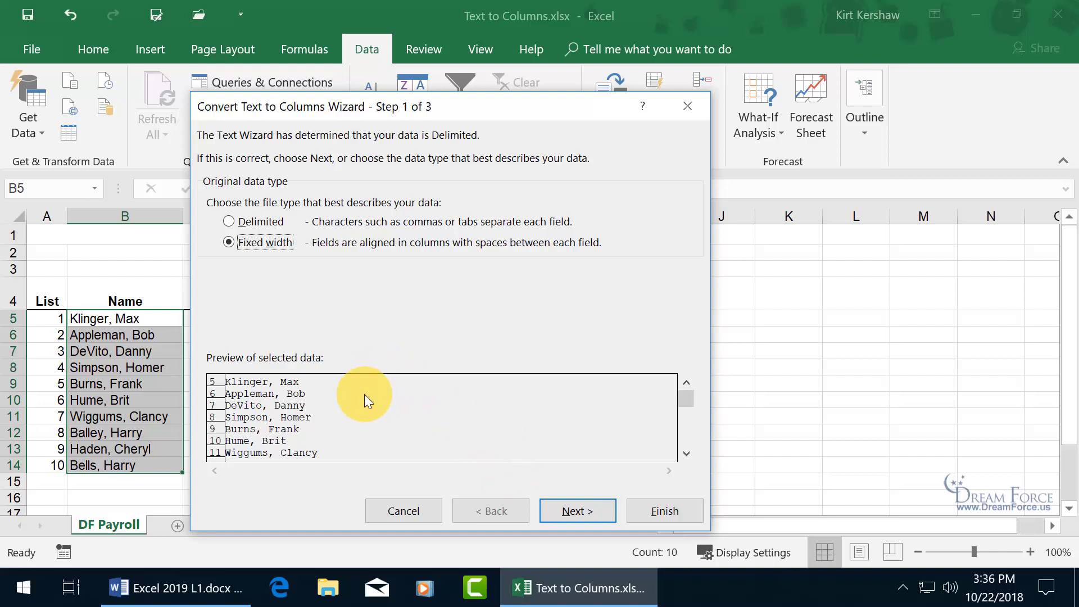
Step: Add a fixed-width column break just after the comma following the last names
left_click(586, 517)
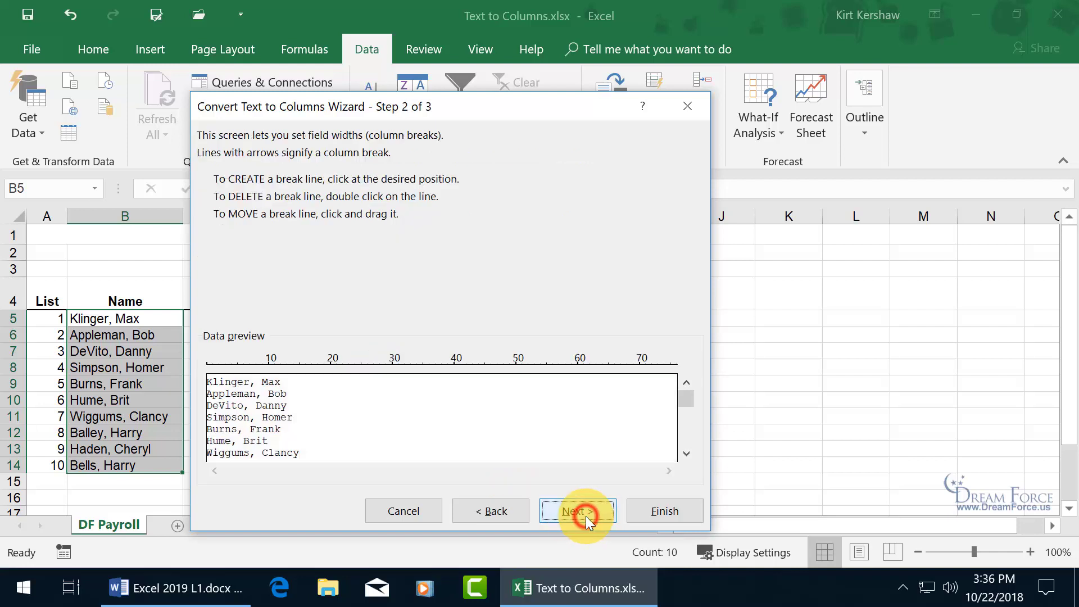
left_click(224, 363)
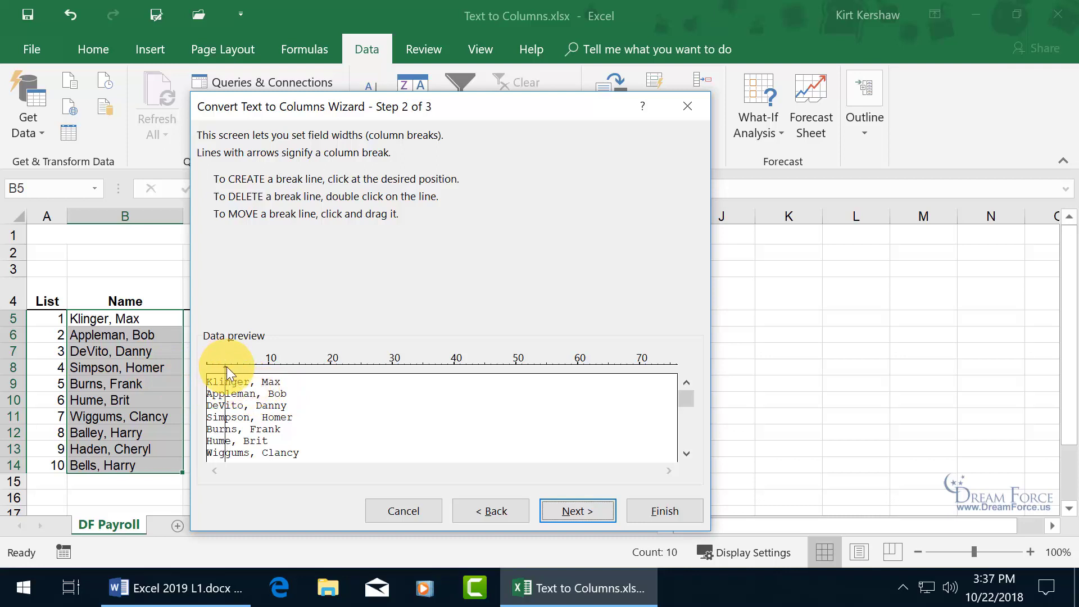
left_click_drag(225, 366, 262, 367)
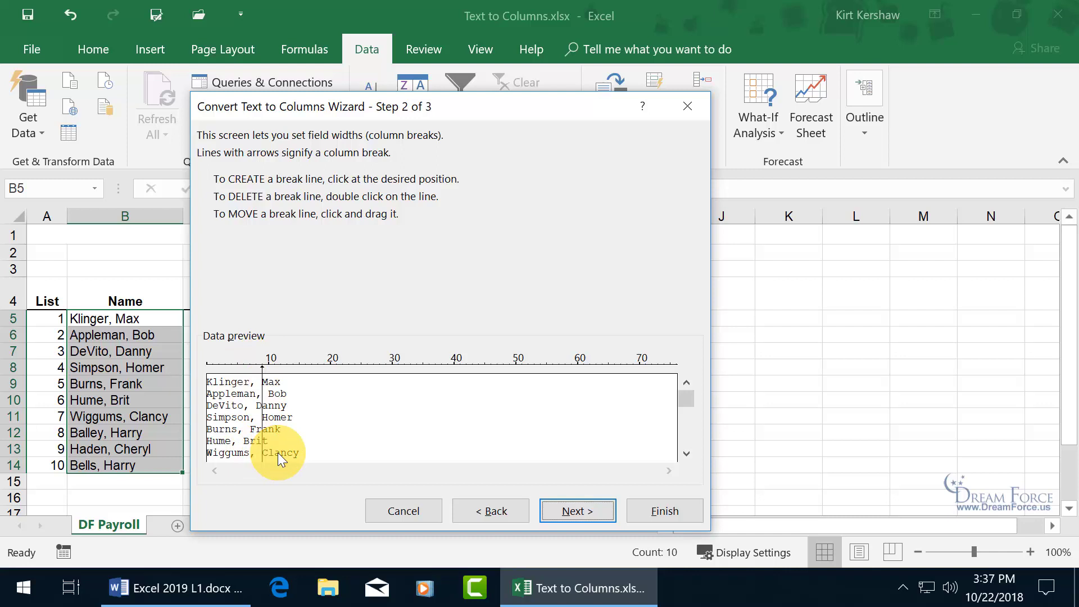
Step: Switch the split to Delimited and break the names at commas and spaces
left_click(494, 506)
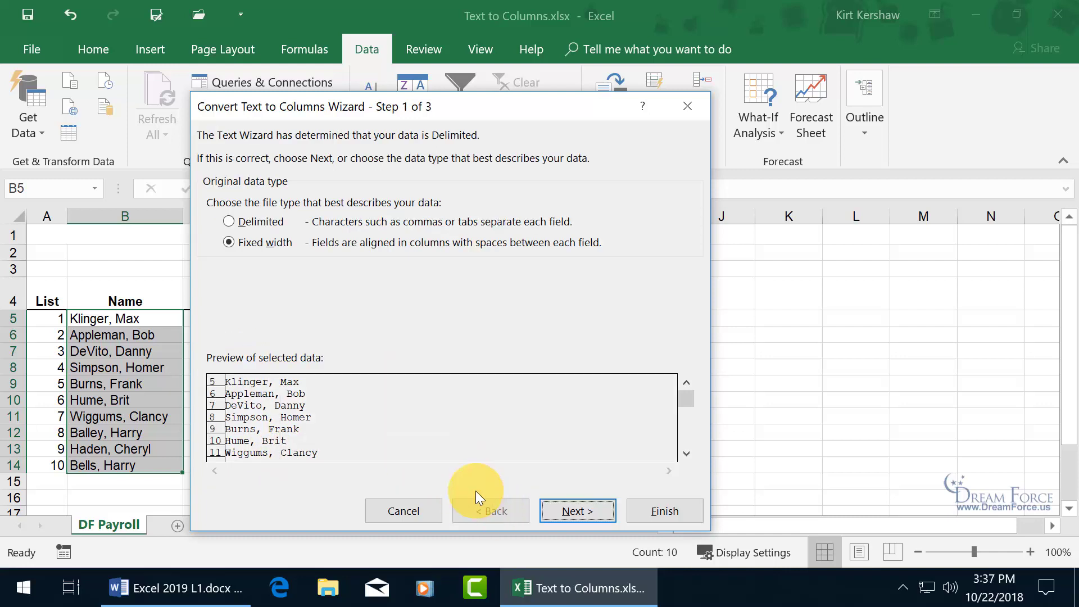
left_click(254, 222)
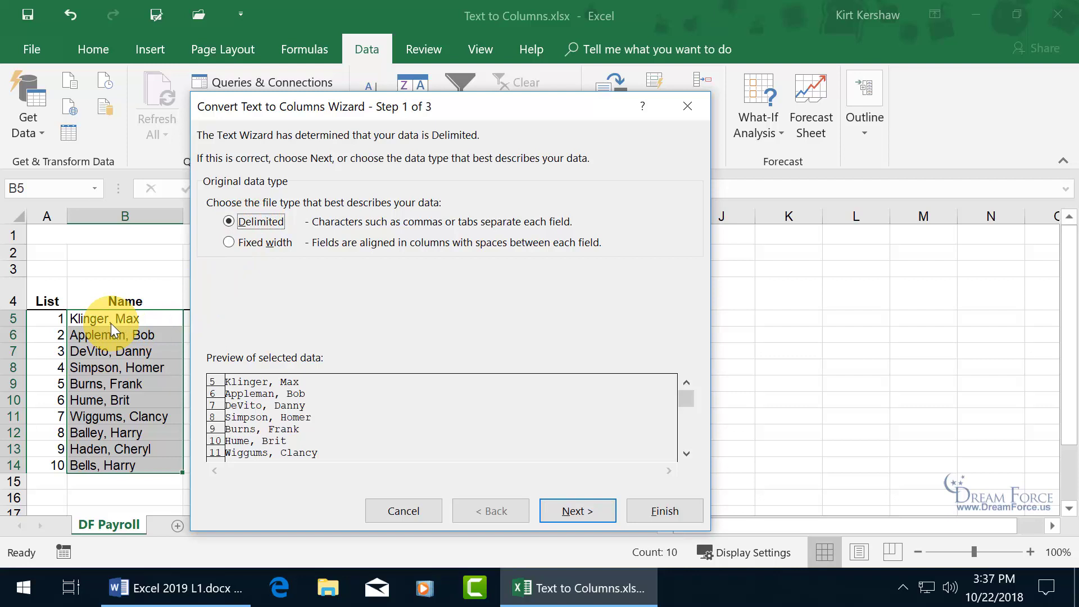
left_click(574, 505)
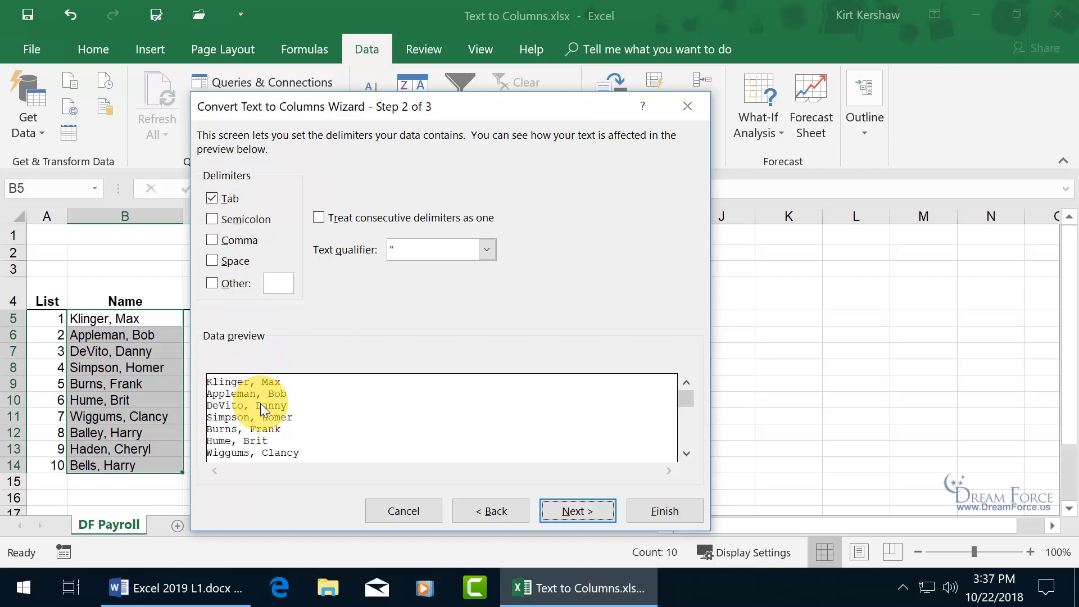
left_click(213, 240)
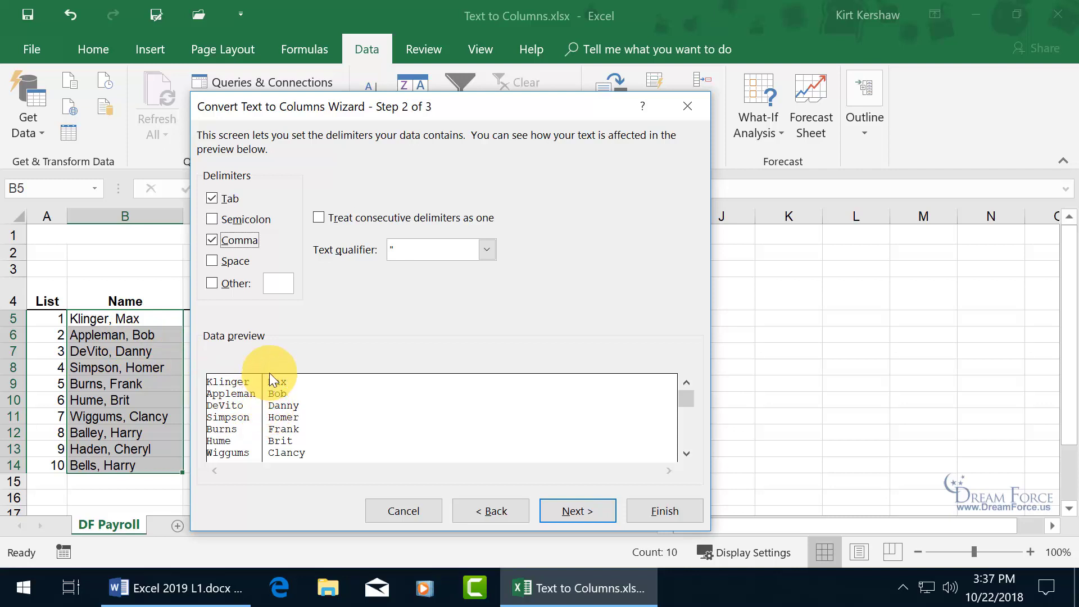
left_click(211, 261)
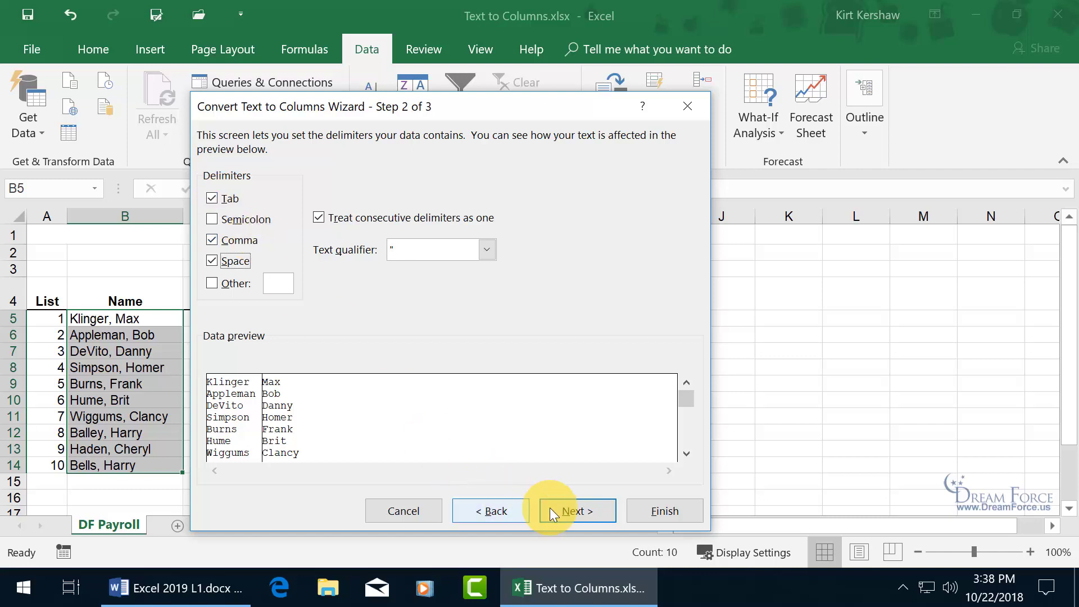
Step: In Step 3, try skipping the first-name column, then set it back to General
left_click(576, 511)
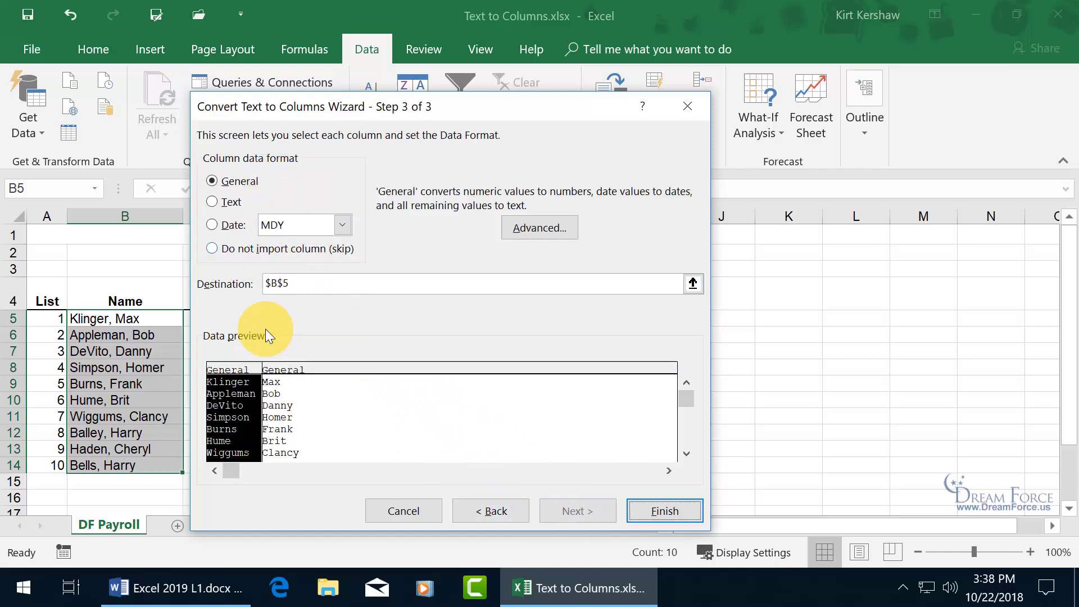
left_click(288, 375)
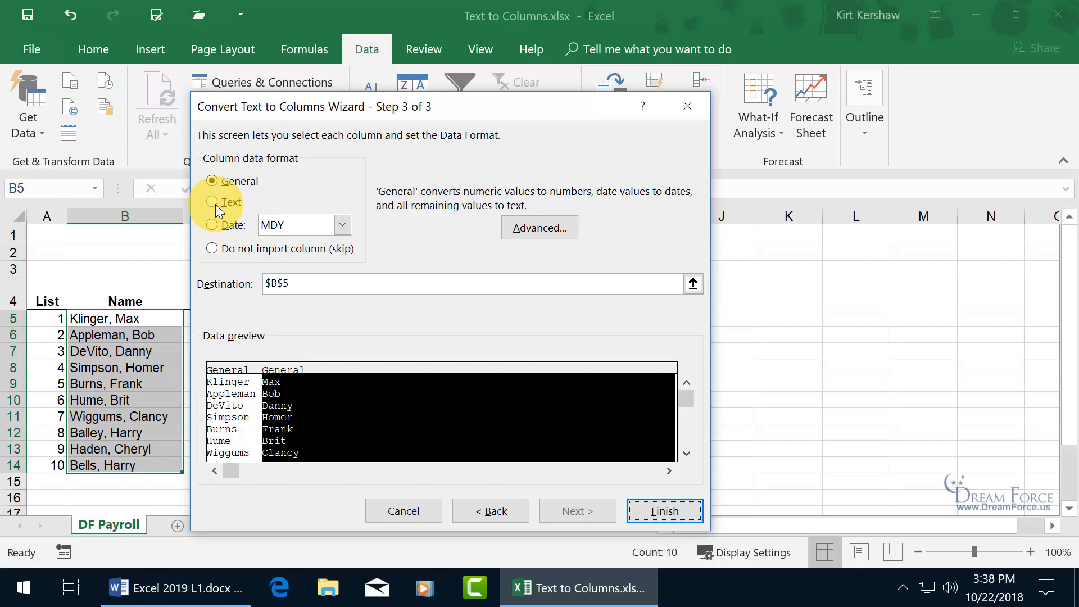
left_click(212, 248)
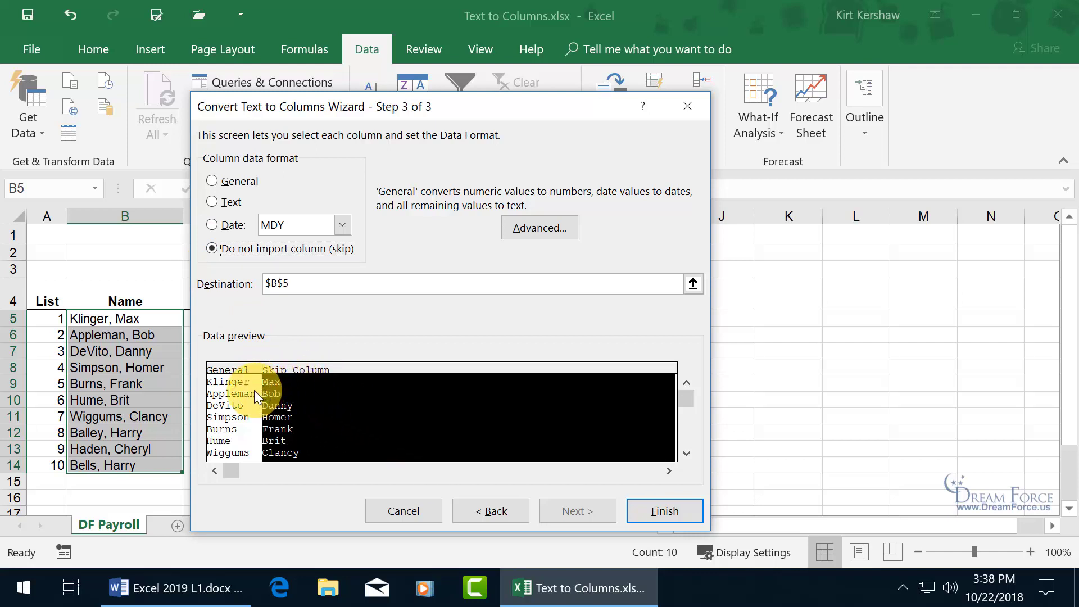
left_click(213, 181)
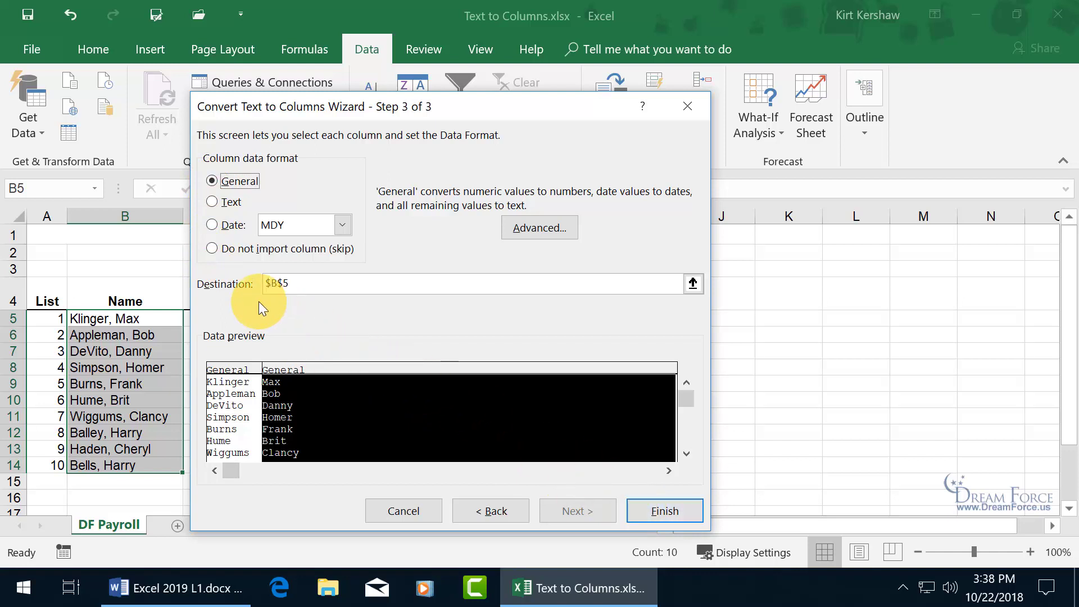
Step: Point the split's destination at C5, then back to $B$5
left_click_drag(362, 104, 573, 116)
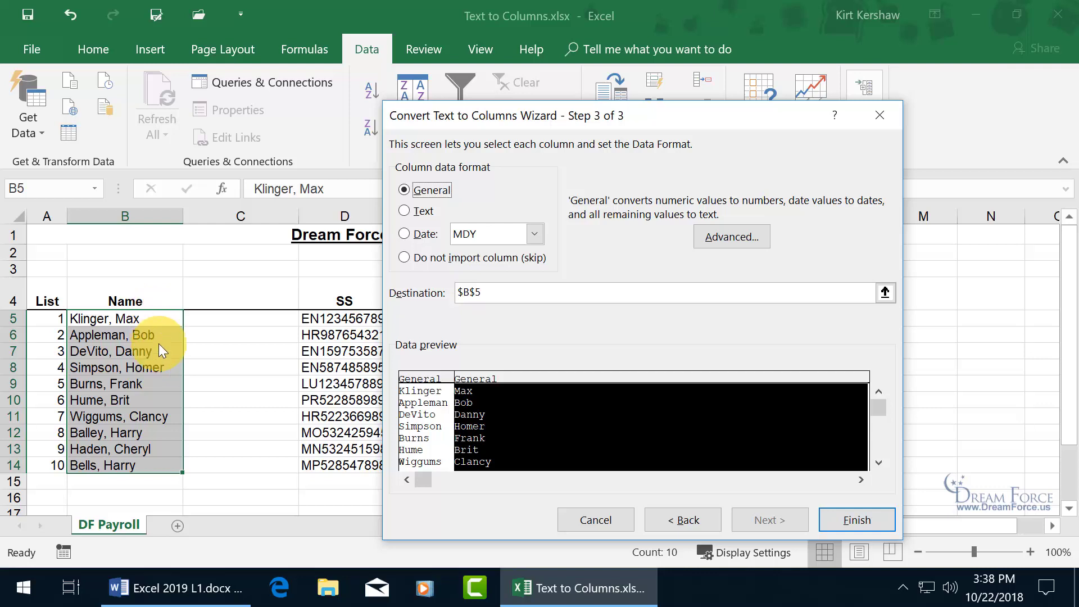
left_click(501, 293)
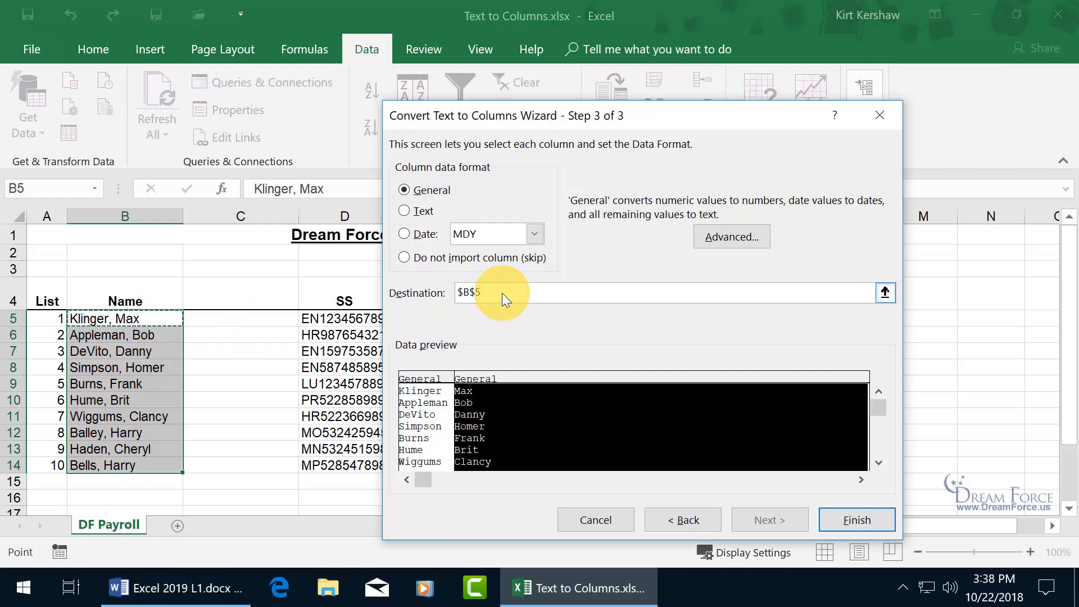
left_click(261, 320)
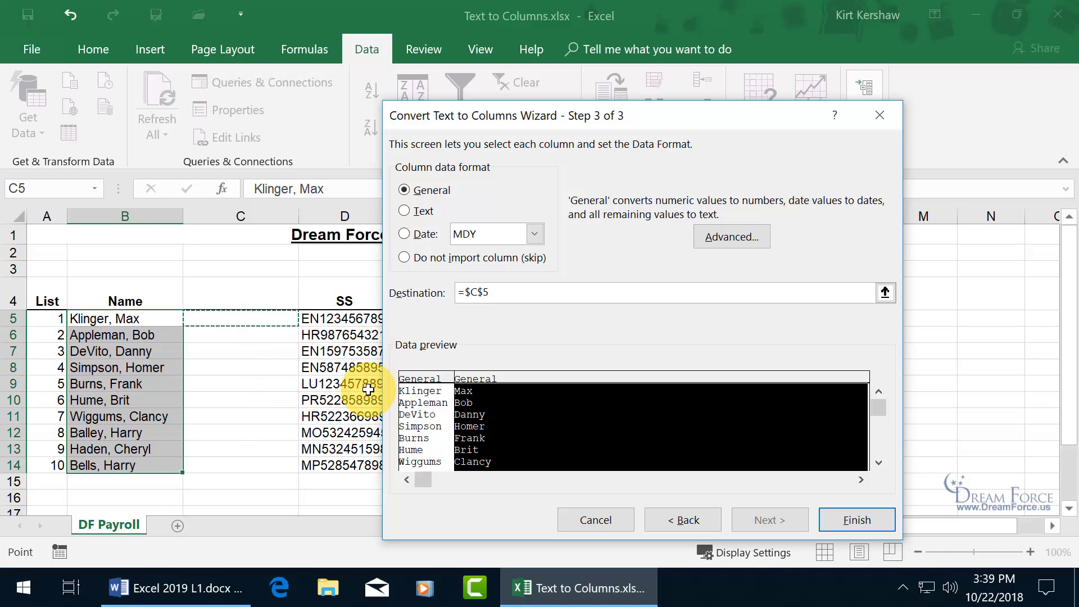
left_click(155, 317)
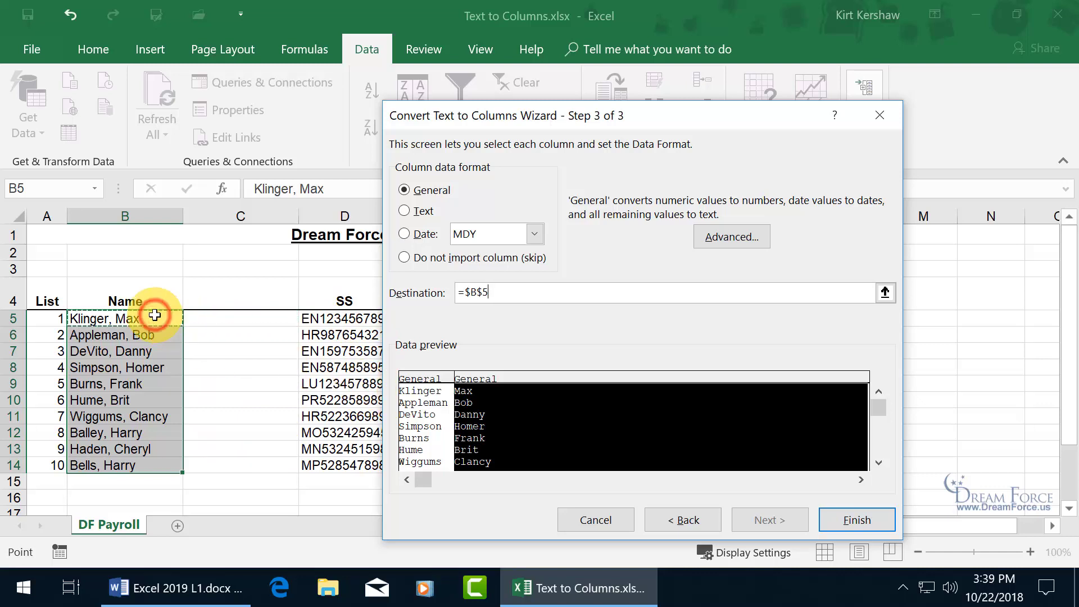
Step: Finish the split and head columns B and C with 'Last' and 'First'
left_click(857, 519)
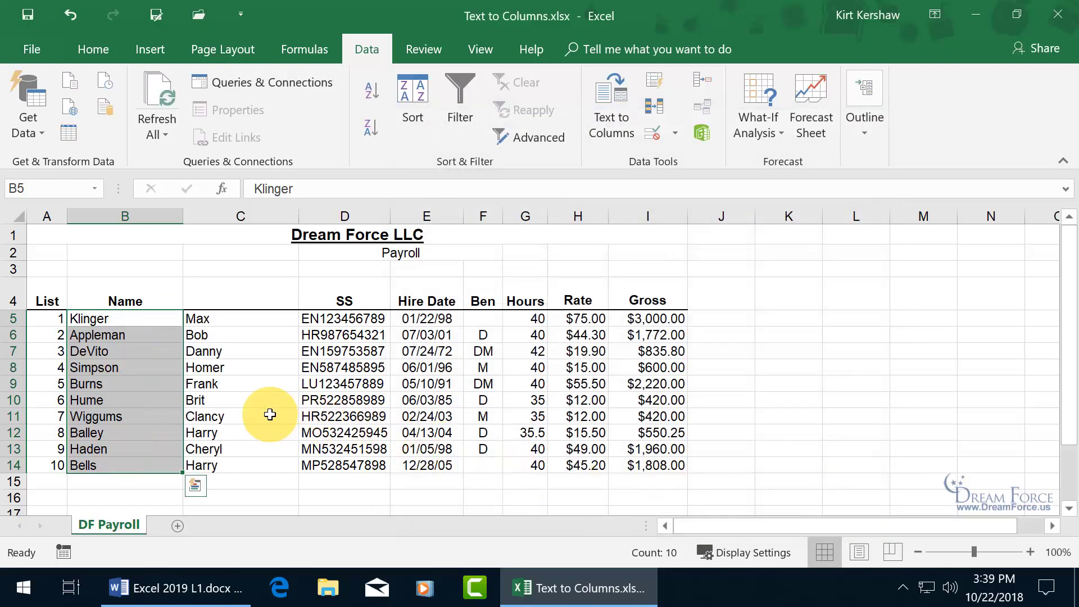
left_click(133, 322)
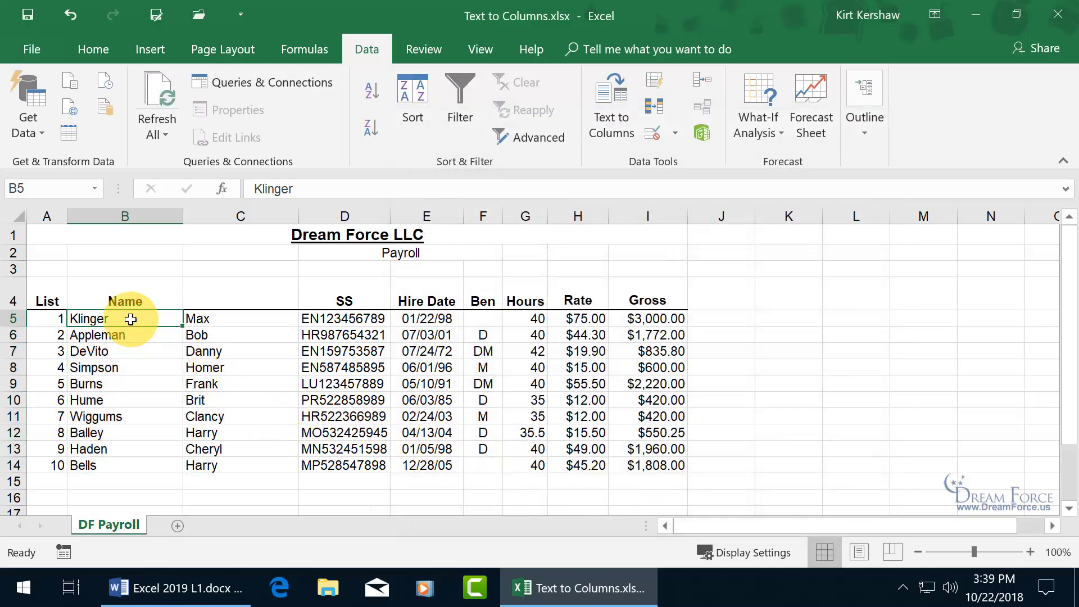
left_click(129, 296)
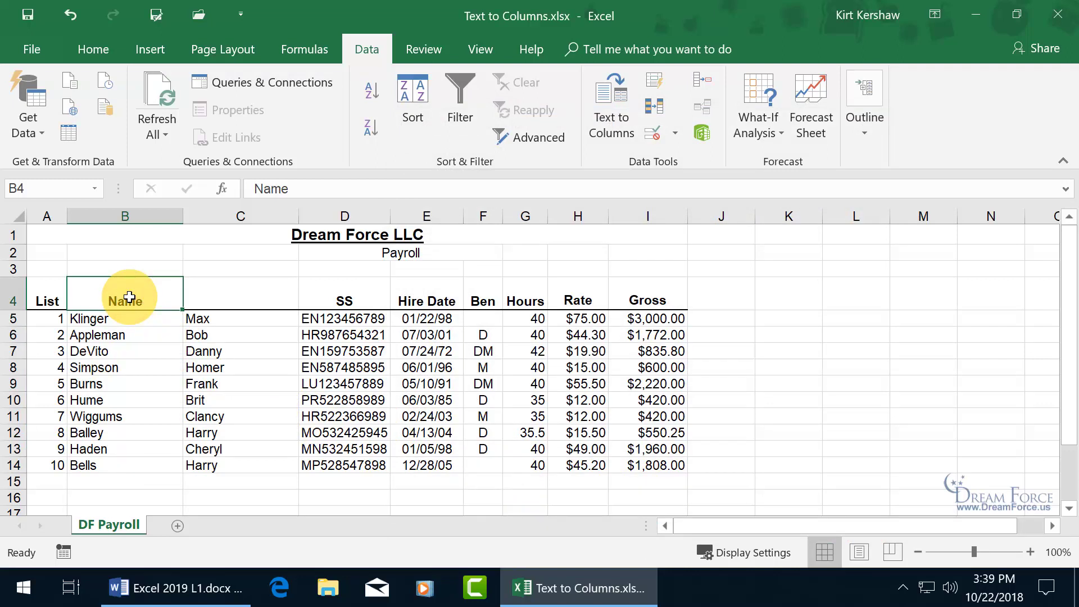
type("Last")
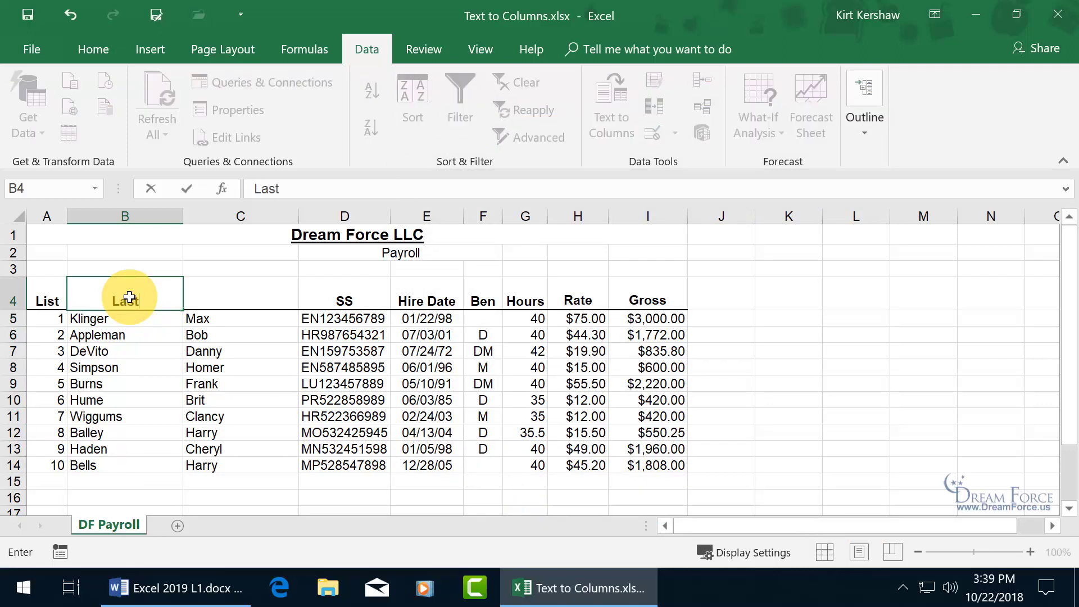
key("Tab")
type("First")
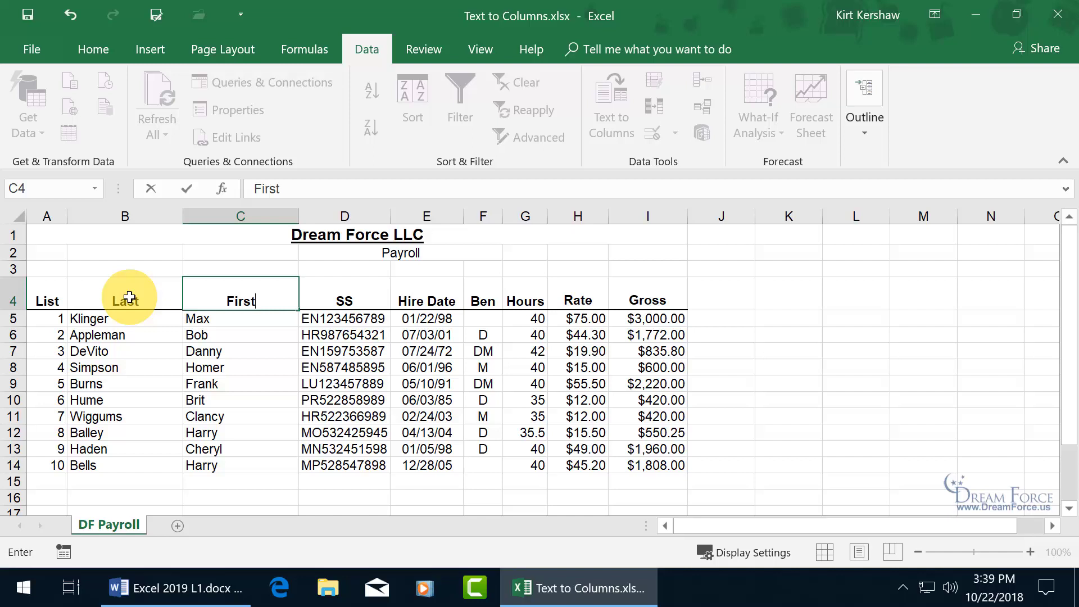
key("Return")
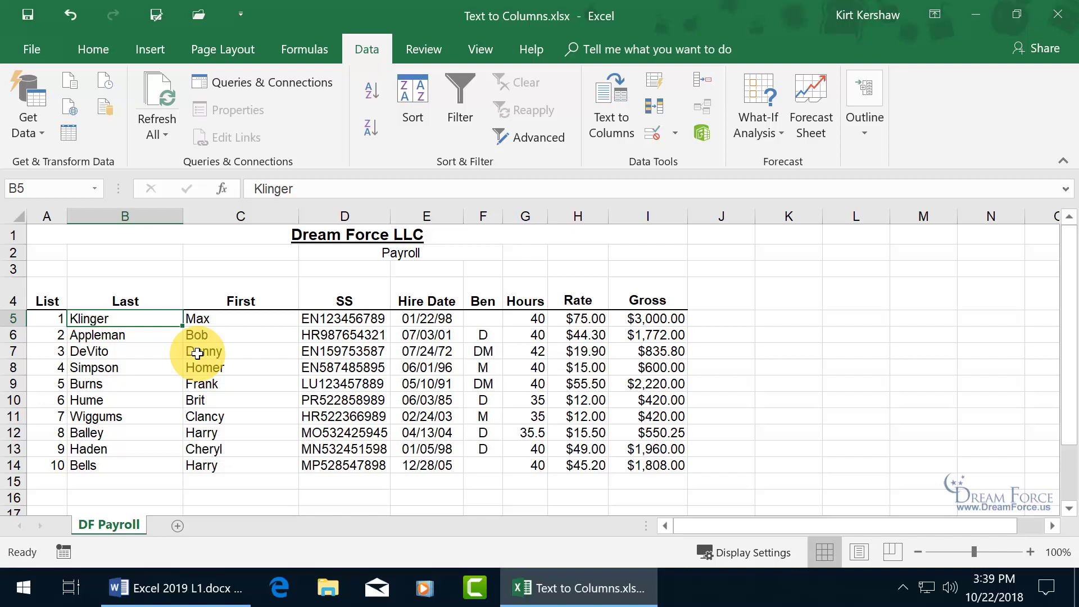
Step: Undo the two headings and the split to restore full names in column B
left_click(62, 13)
left_click(63, 12)
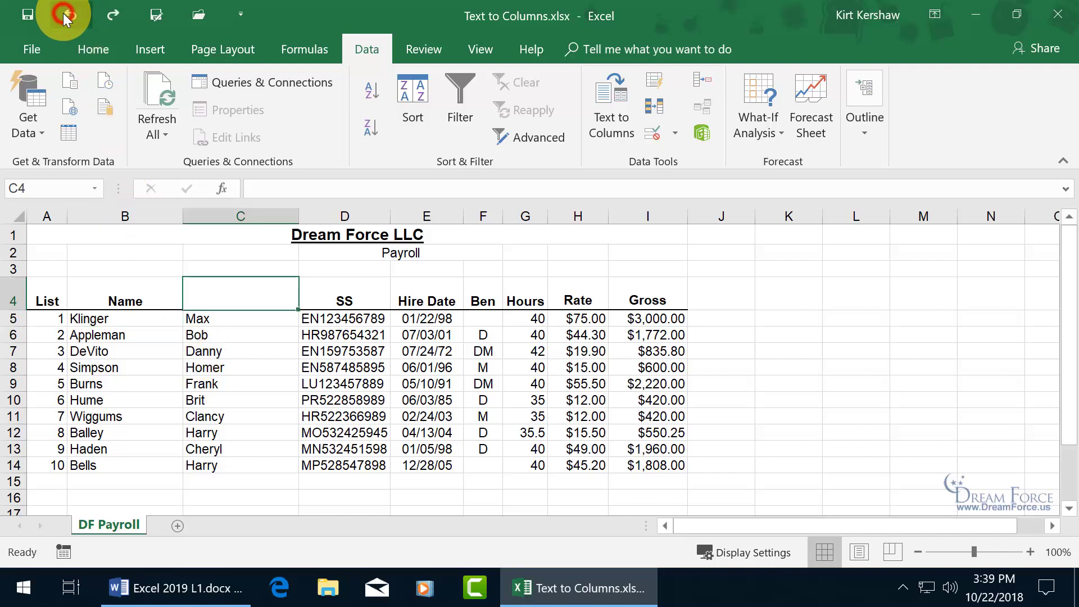
left_click(63, 13)
Step: Enter the first three employees' first names in C5:C7, then Flash Fill the rest
left_click_drag(183, 340, 230, 322)
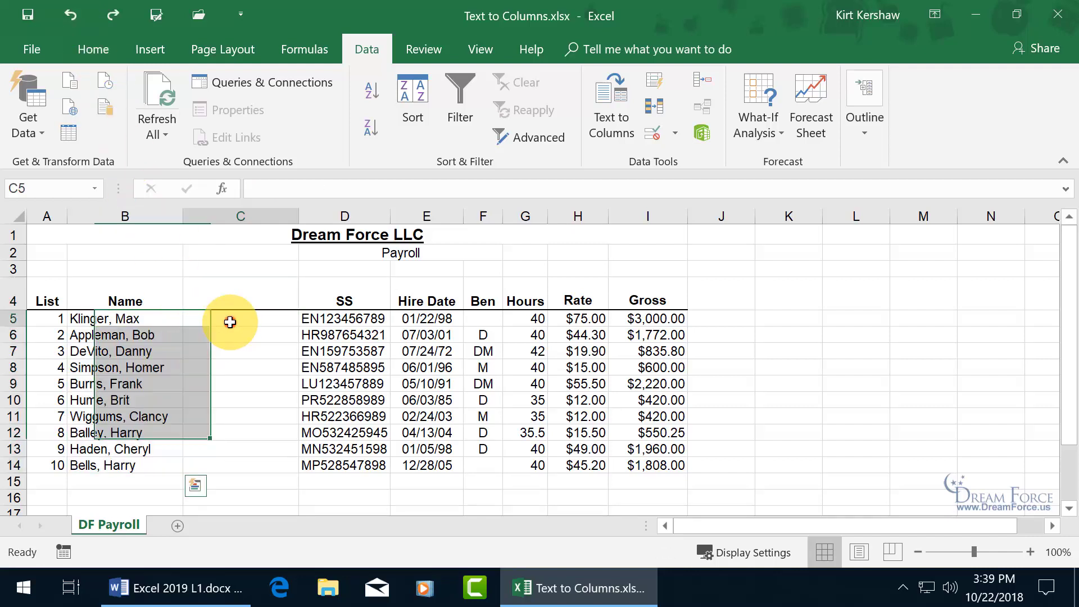
left_click(230, 322)
type("Max")
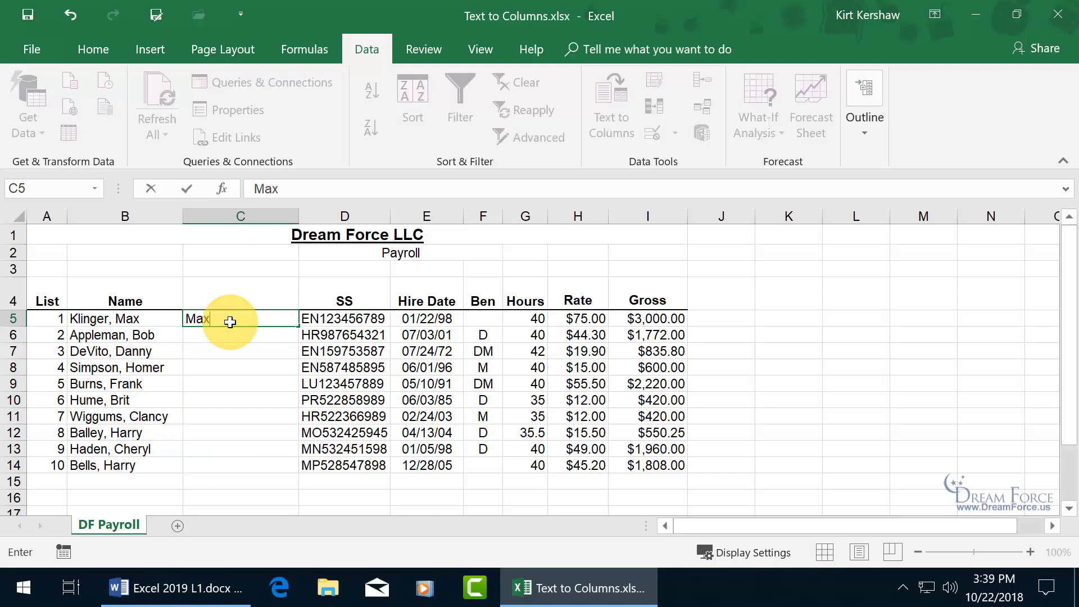
key("Return")
type("Bob")
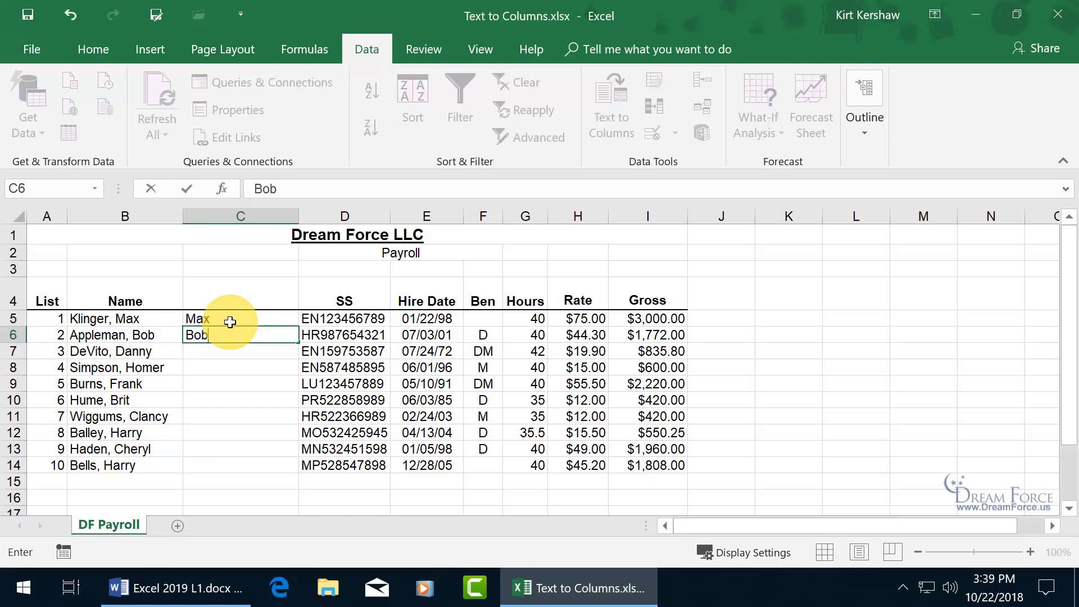
key("Return")
type("Danny")
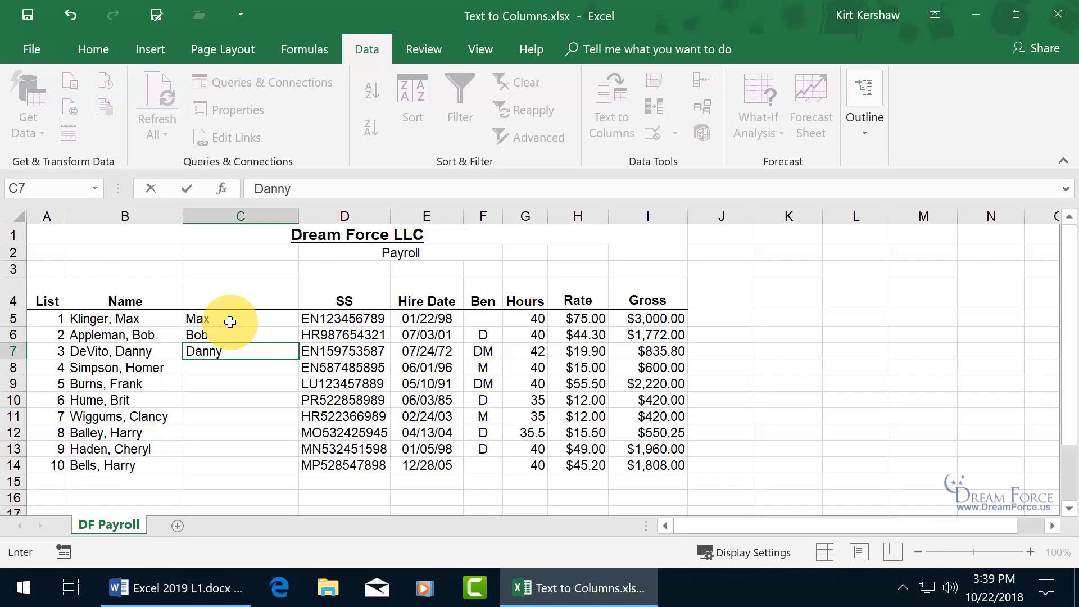
key("Return")
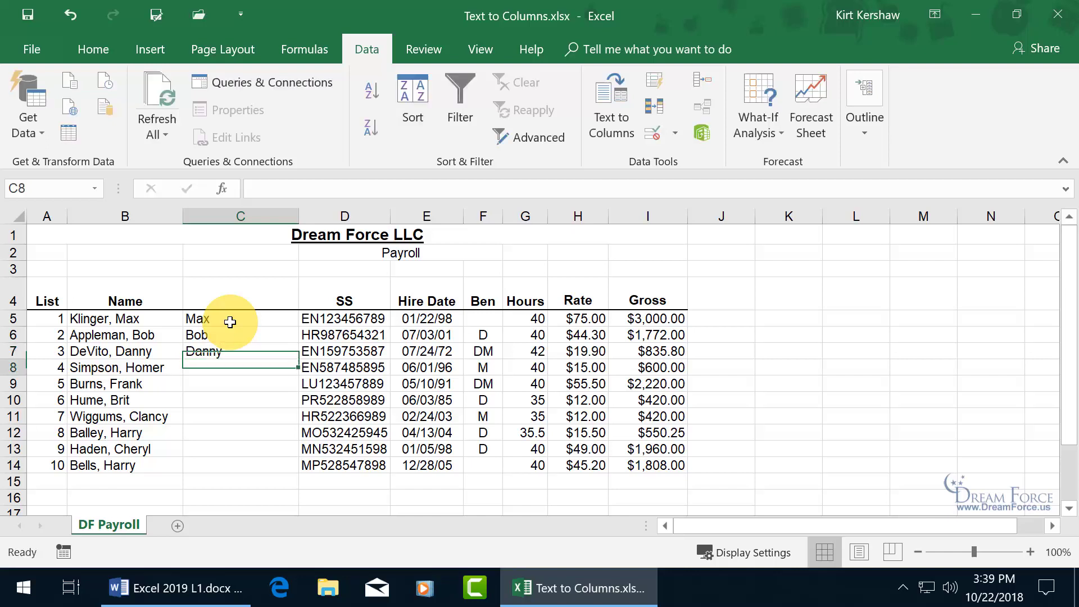
key("ctrl+e")
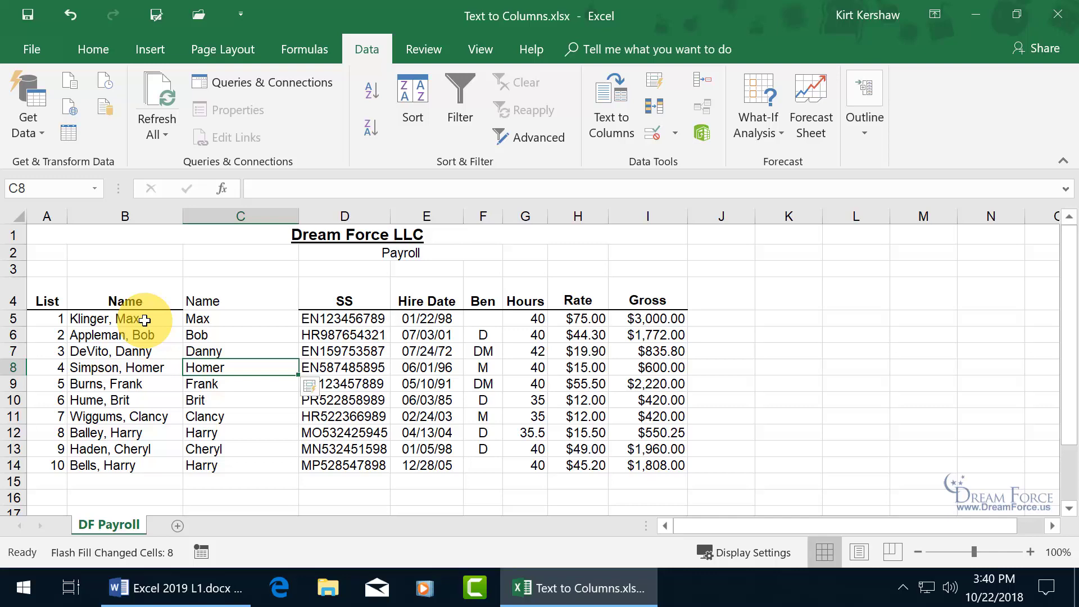
Step: Undo the Flash Fill entries and the inserted column, then select cell B9
left_click(72, 14)
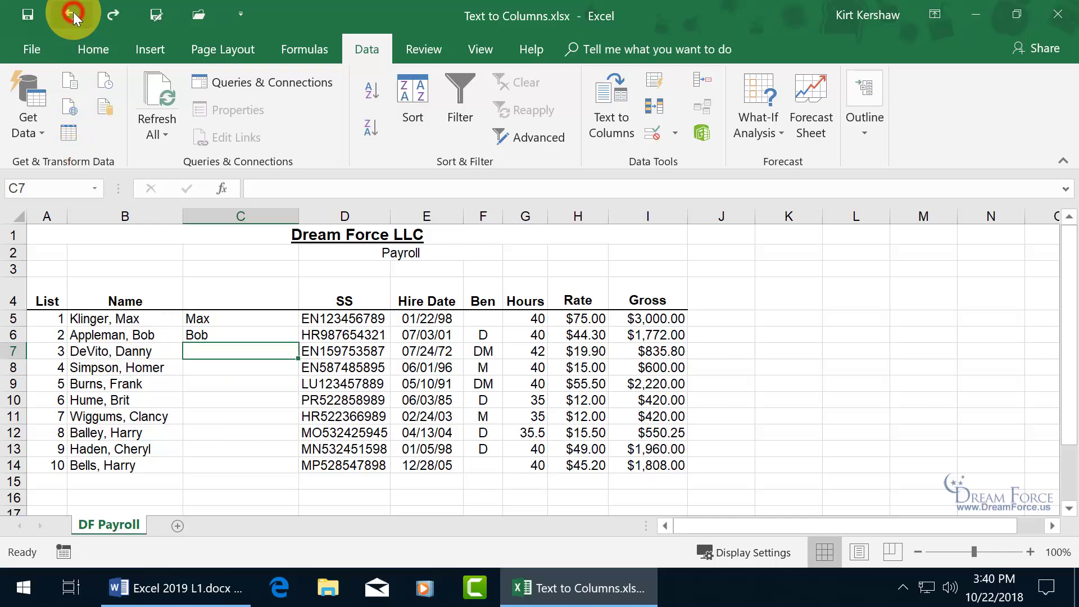
left_click(73, 12)
left_click(73, 11)
left_click(73, 12)
left_click(73, 12)
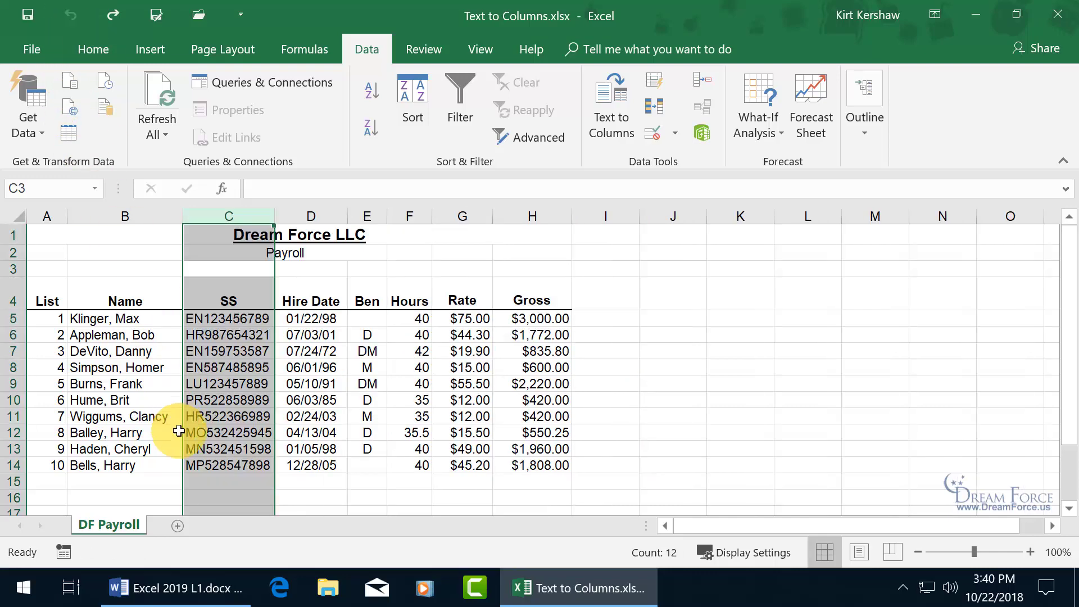
left_click(151, 383)
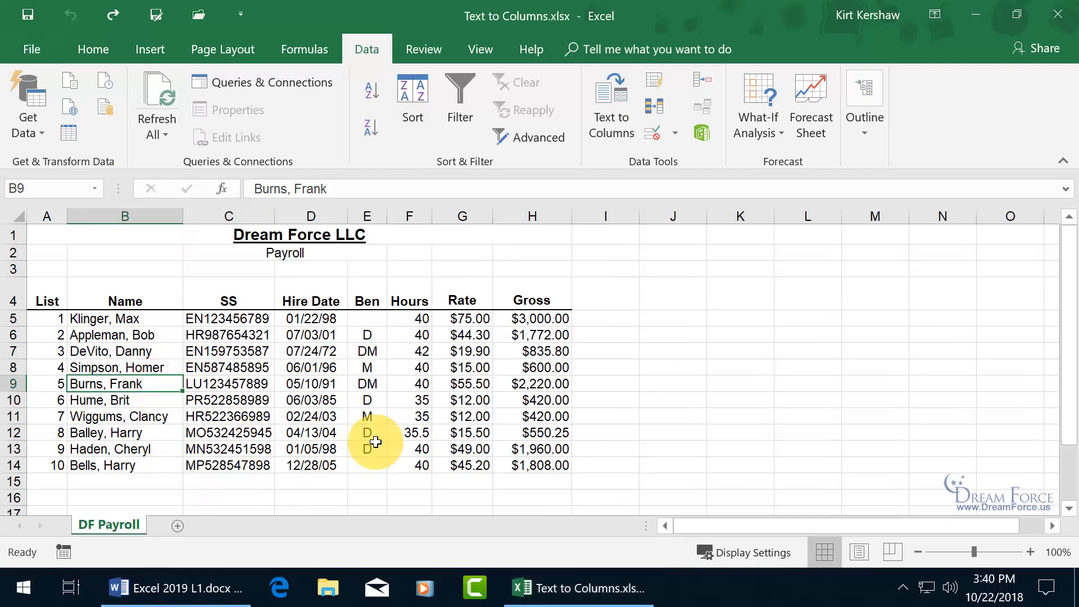